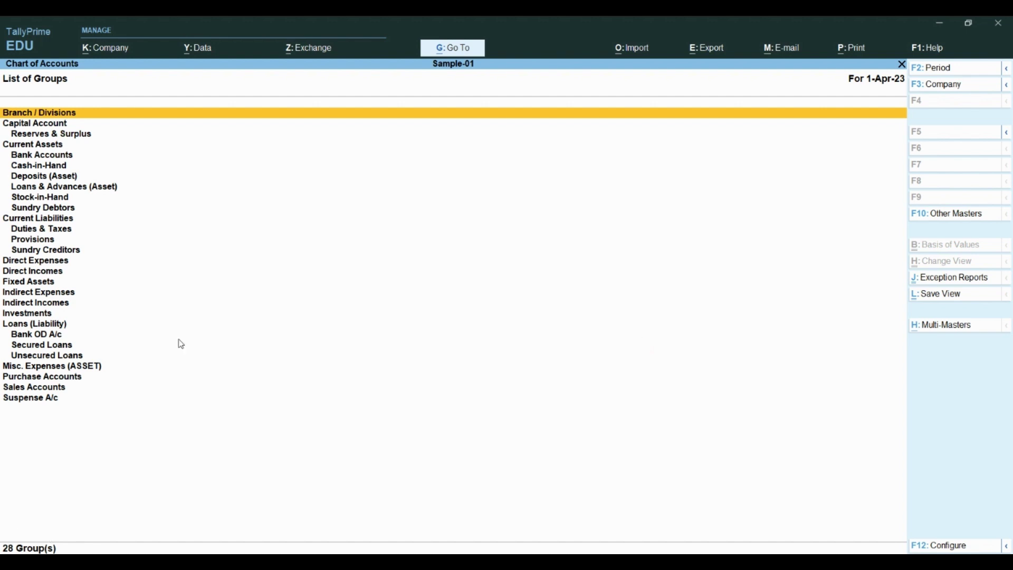
Return to the Gateway of Tally and open the Groups list from the Chart of Accounts.
key(Escape)
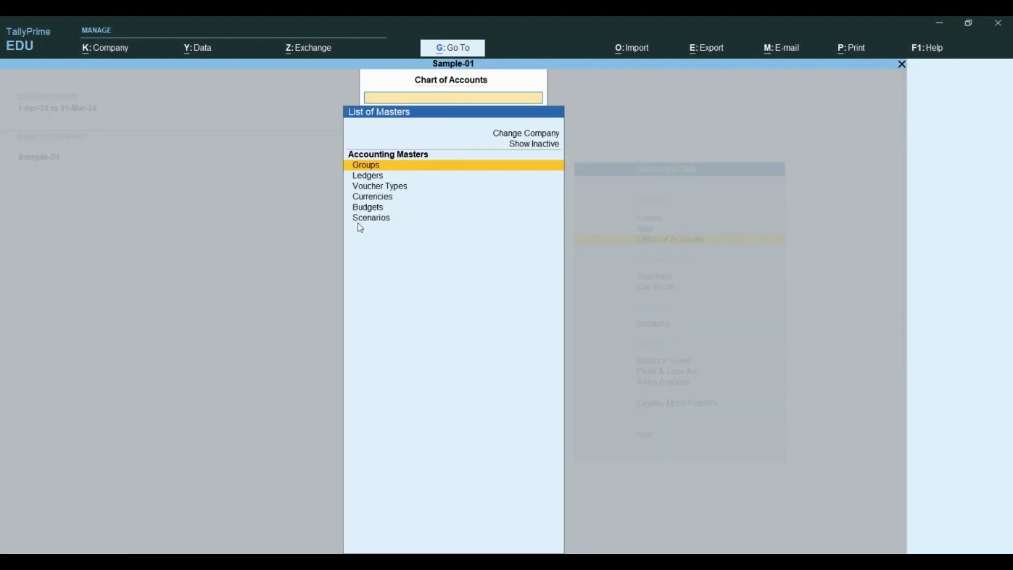
key(Escape)
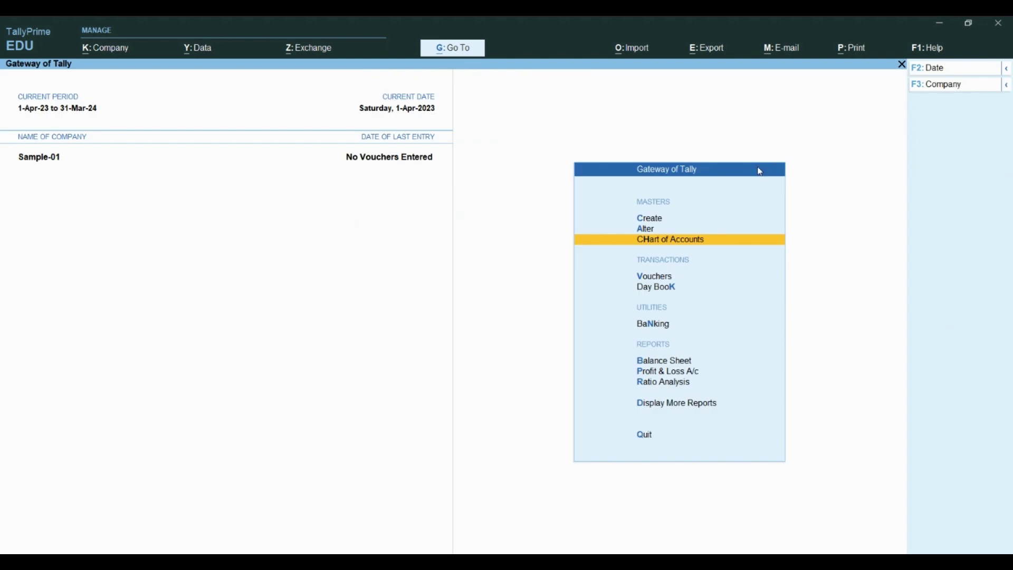
click(667, 242)
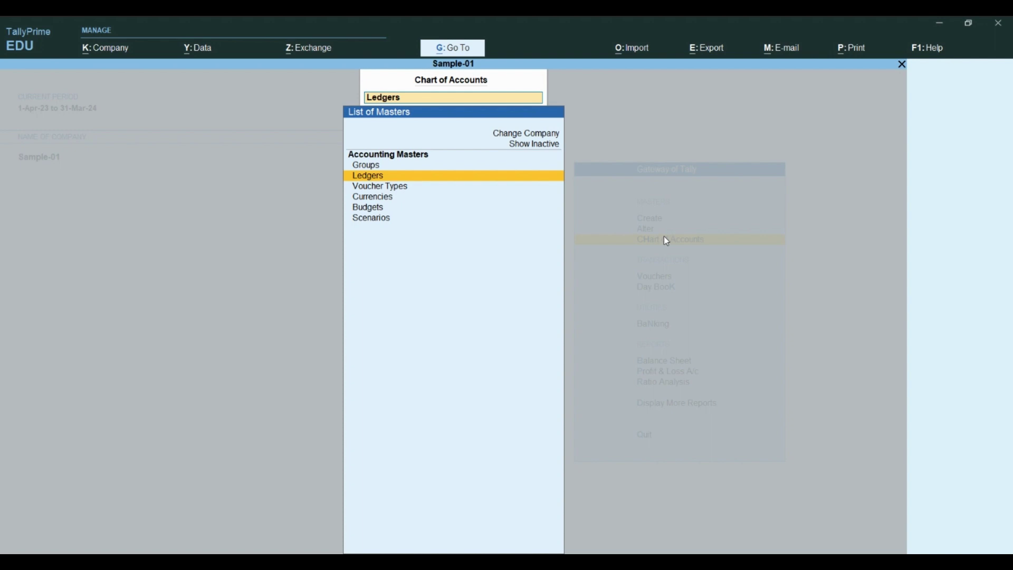
click(374, 167)
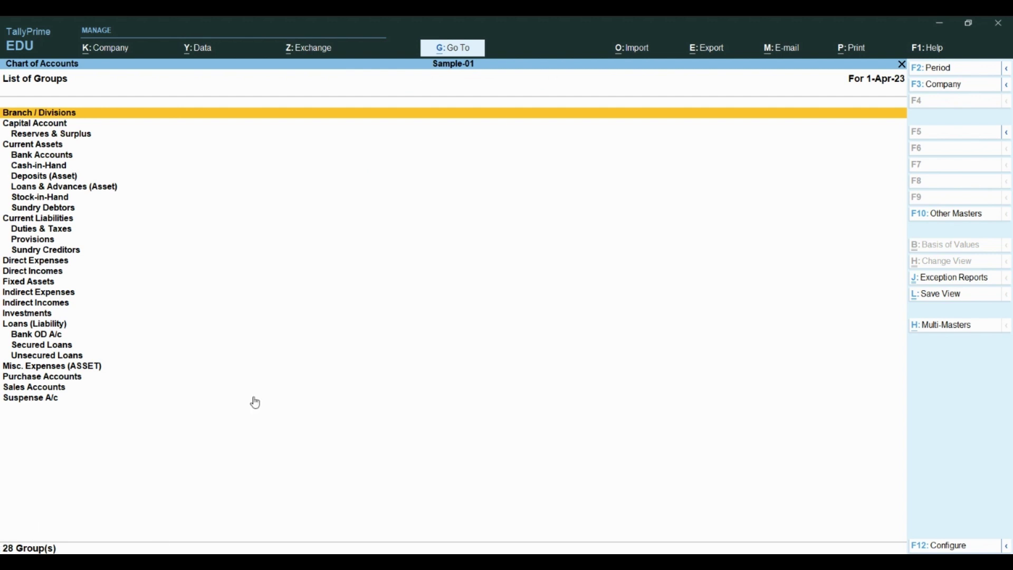
Open the Ledgers list in the Chart of Accounts and show it in Ledger View.
key(Escape)
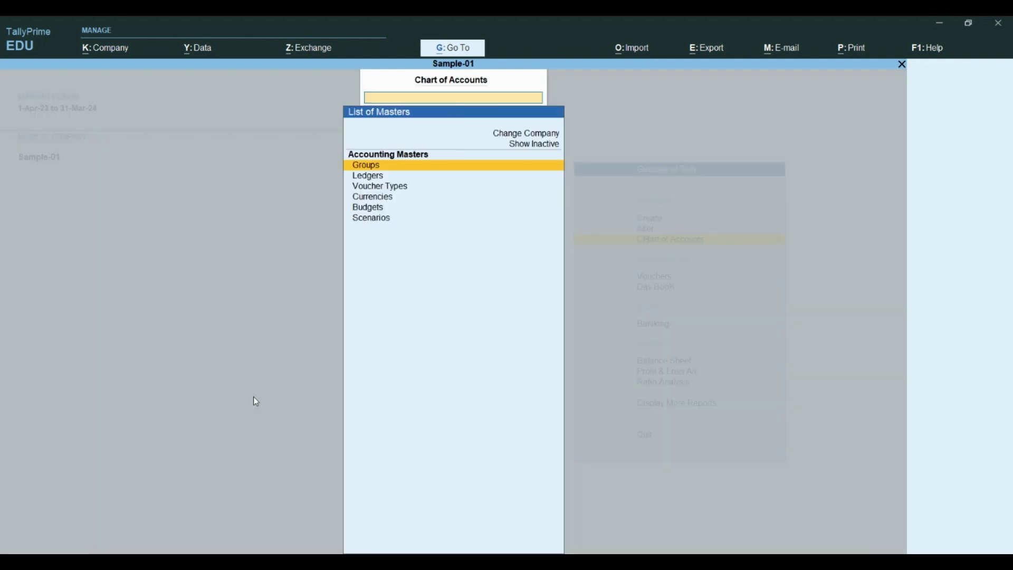
key(Down)
key(Return)
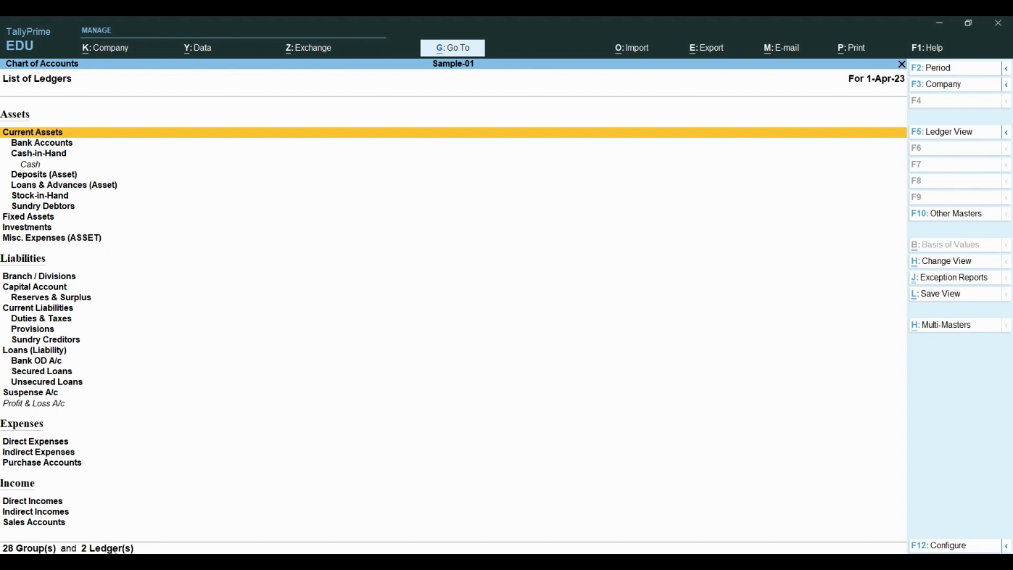
click(950, 136)
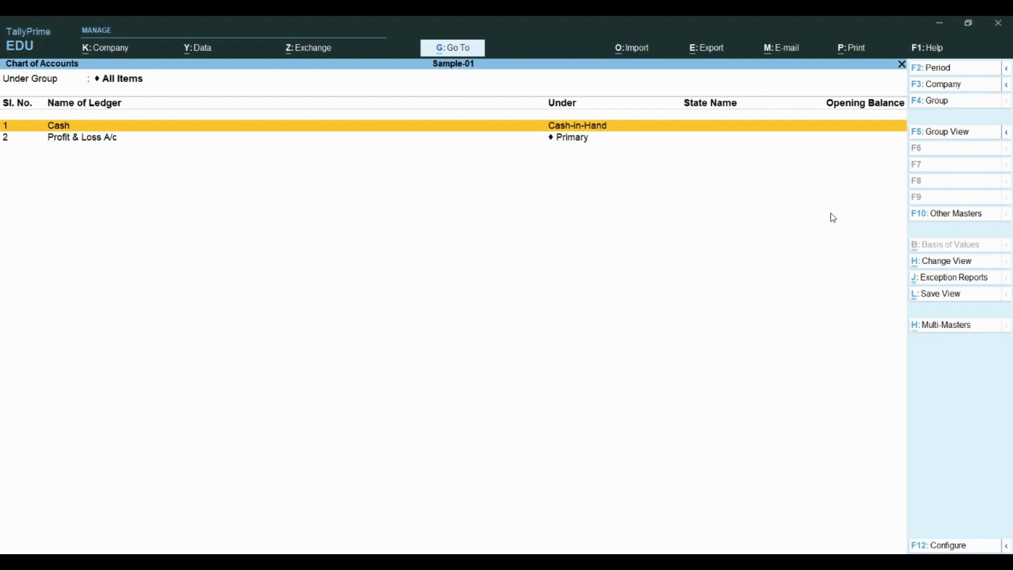
Leave the ledger list and reopen the Groups list through the Chart of Accounts.
key(Escape)
key(Escape)
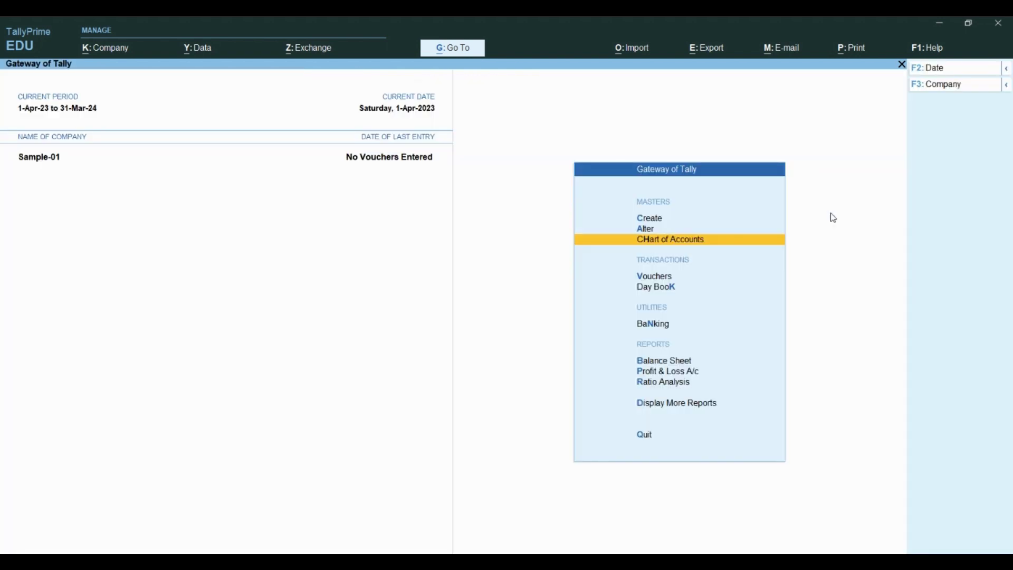
key(Return)
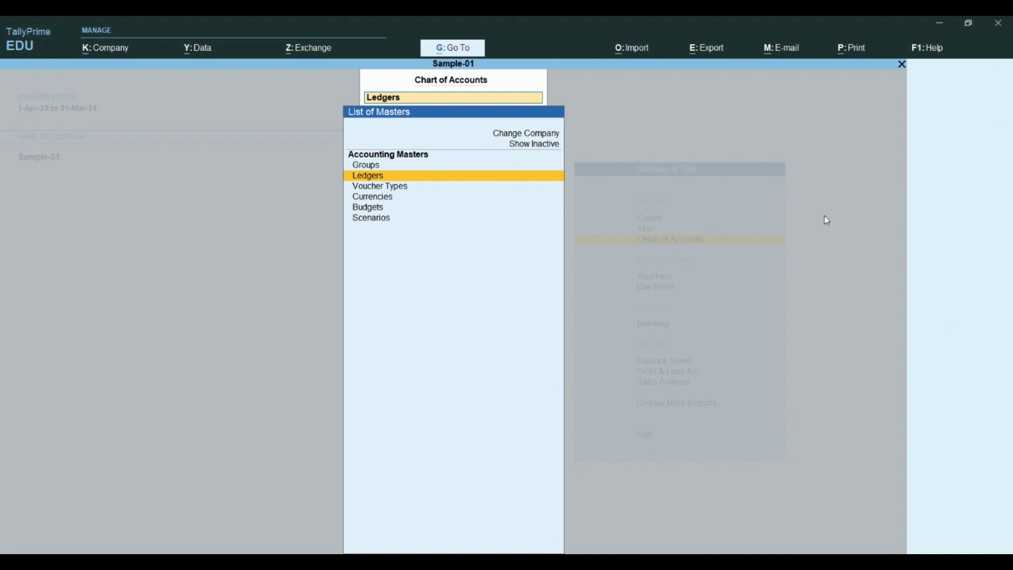
key(Up)
key(Return)
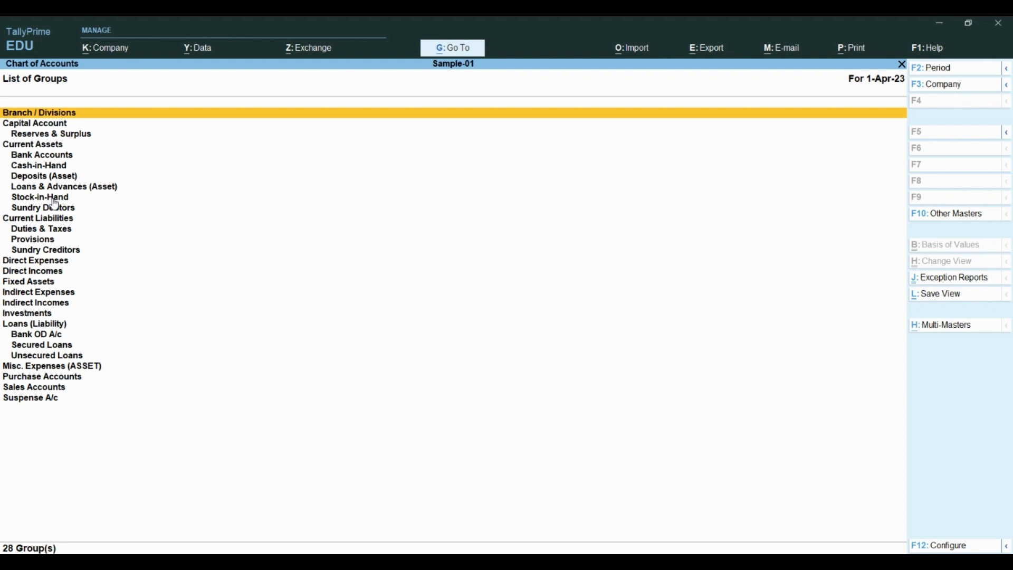
Examine the predefined account groups one by one, from Capital Account down to Purchase Accounts.
key(Down)
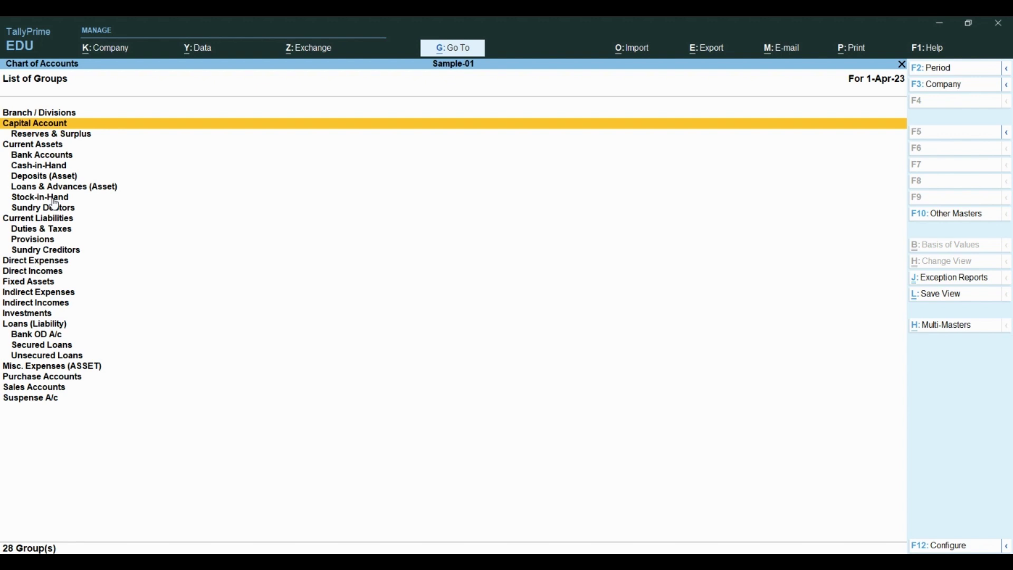
key(Down)
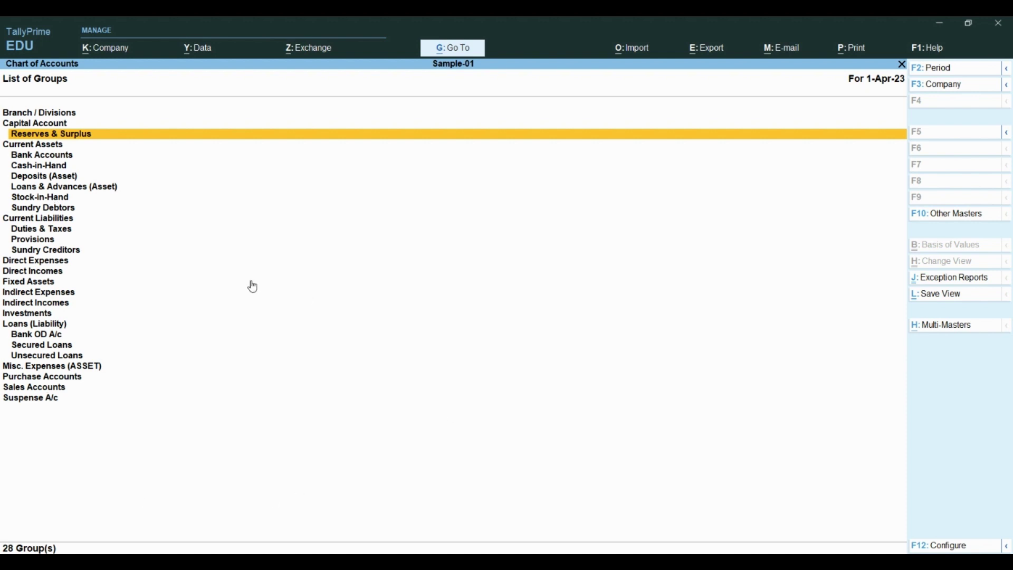
key(Down)
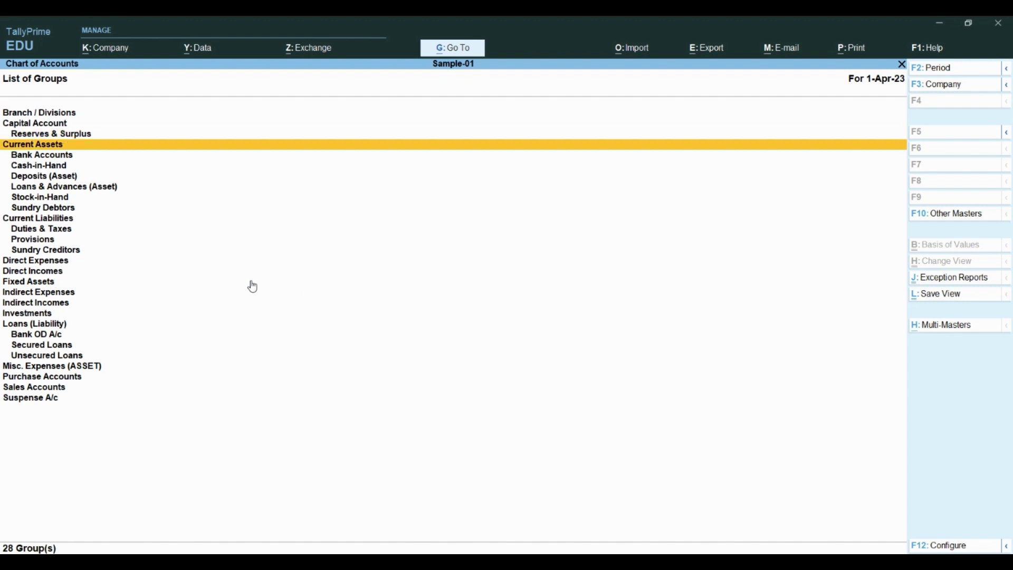
key(Down)
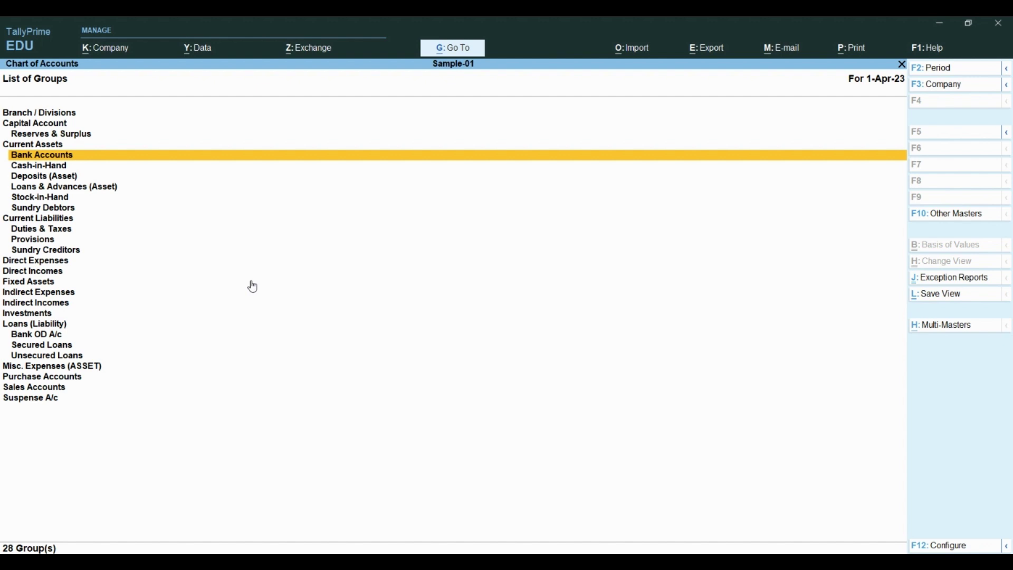
key(Down)
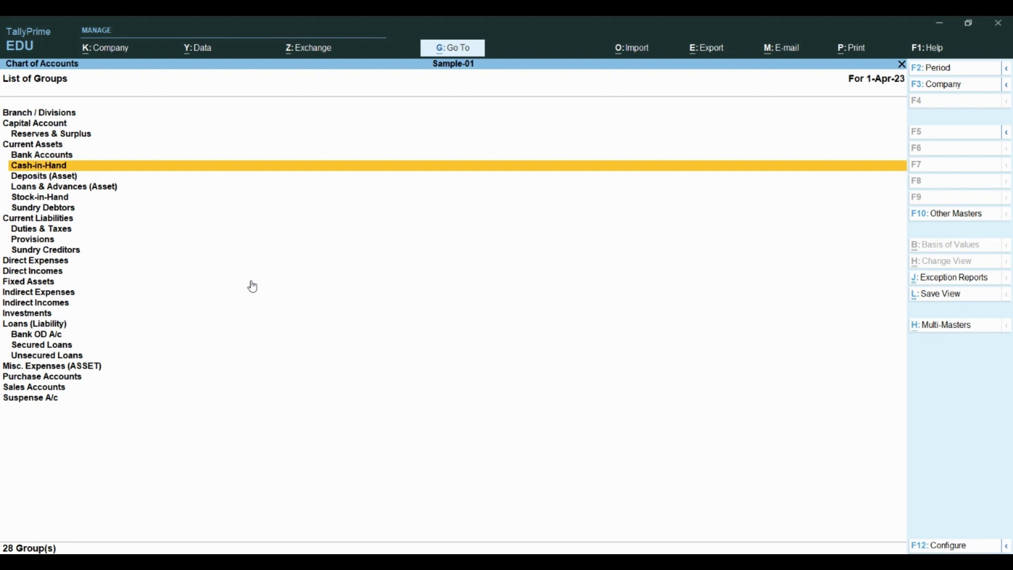
key(Down)
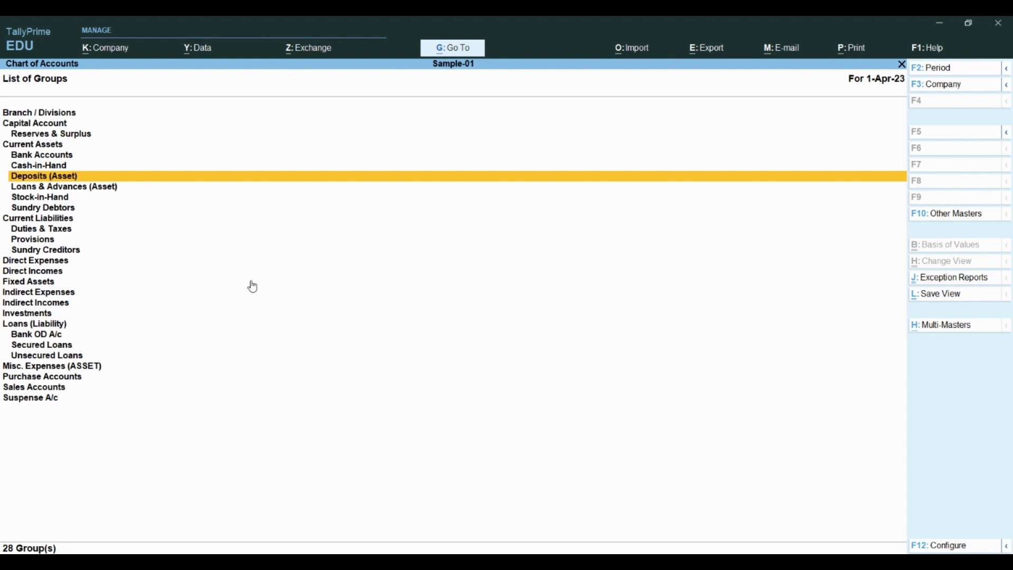
key(Down)
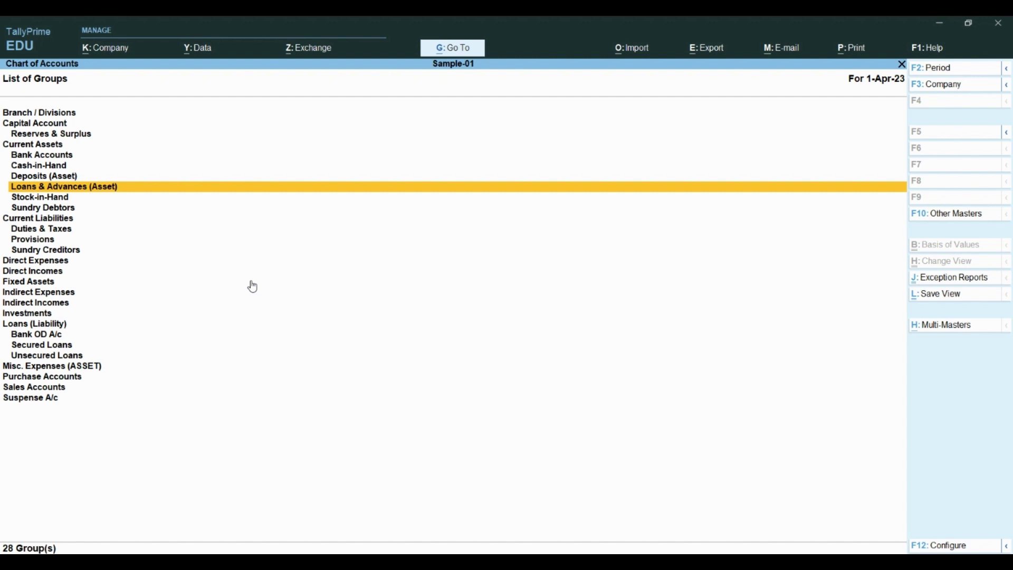
key(Down)
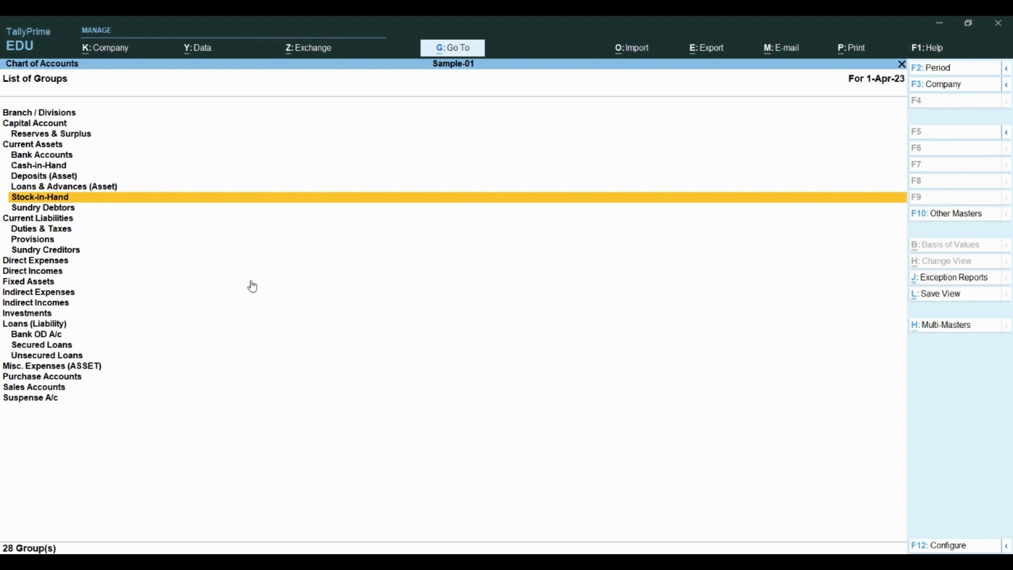
key(Down)
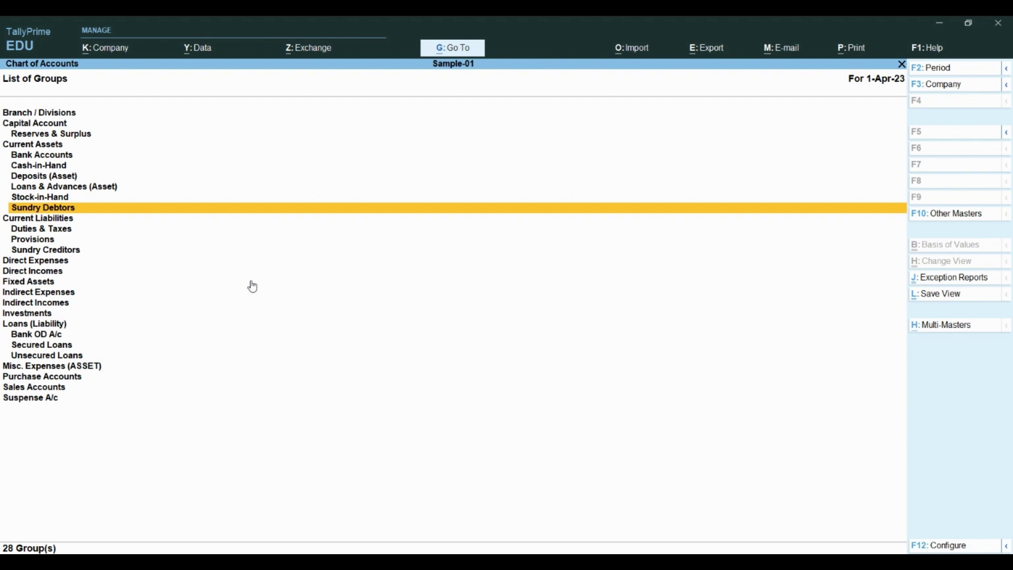
key(Down)
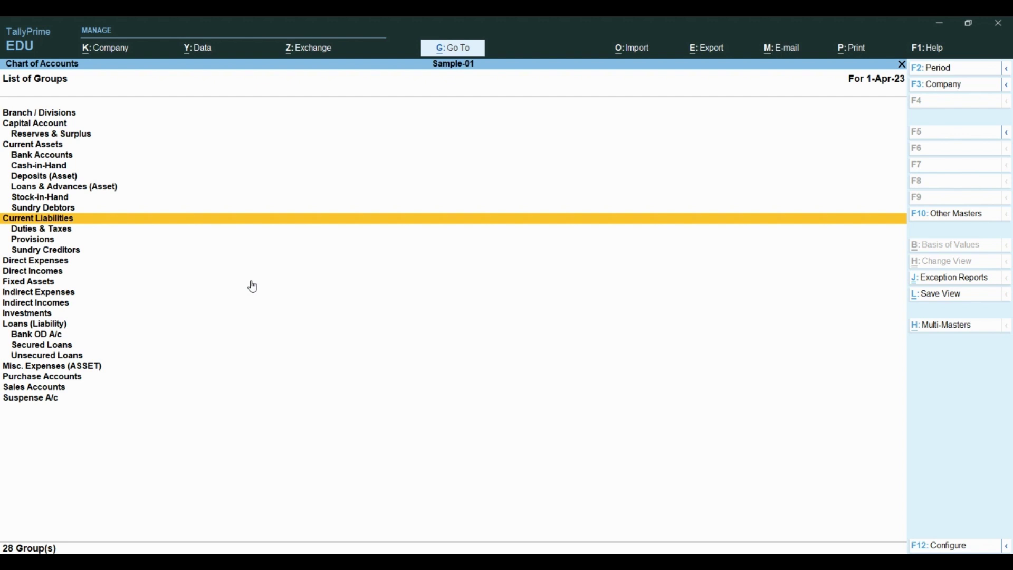
key(Down)
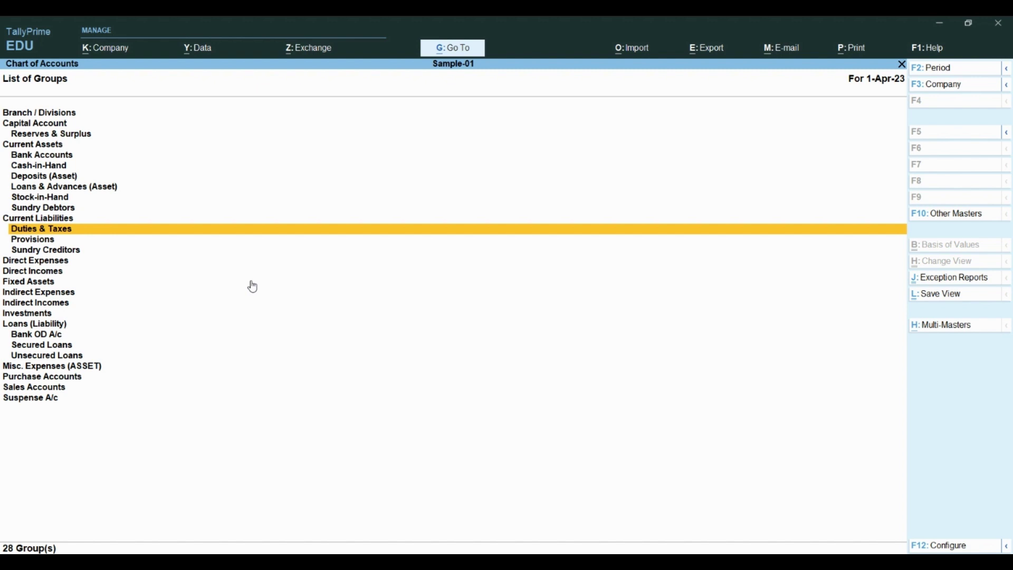
key(Down)
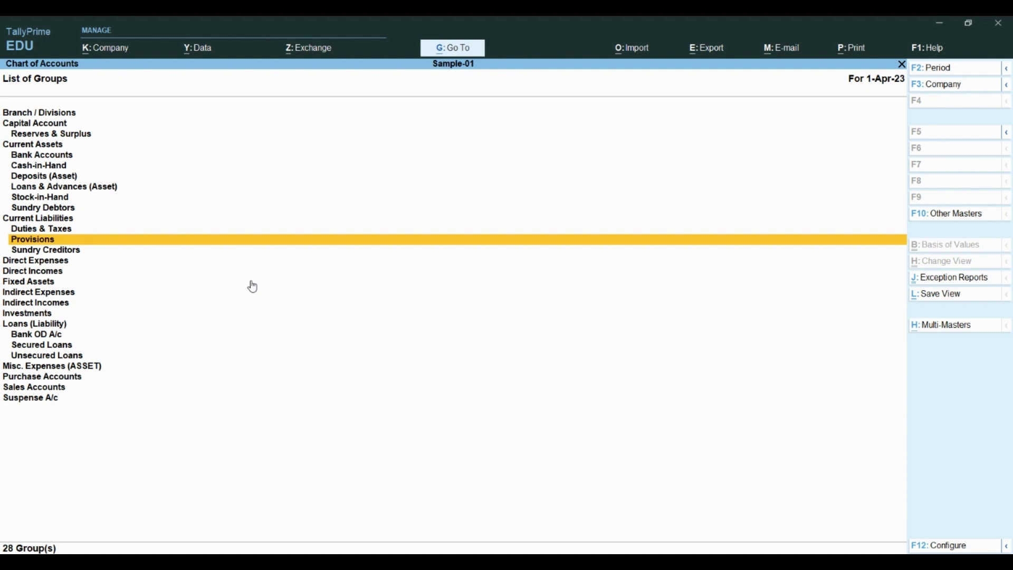
key(Down)
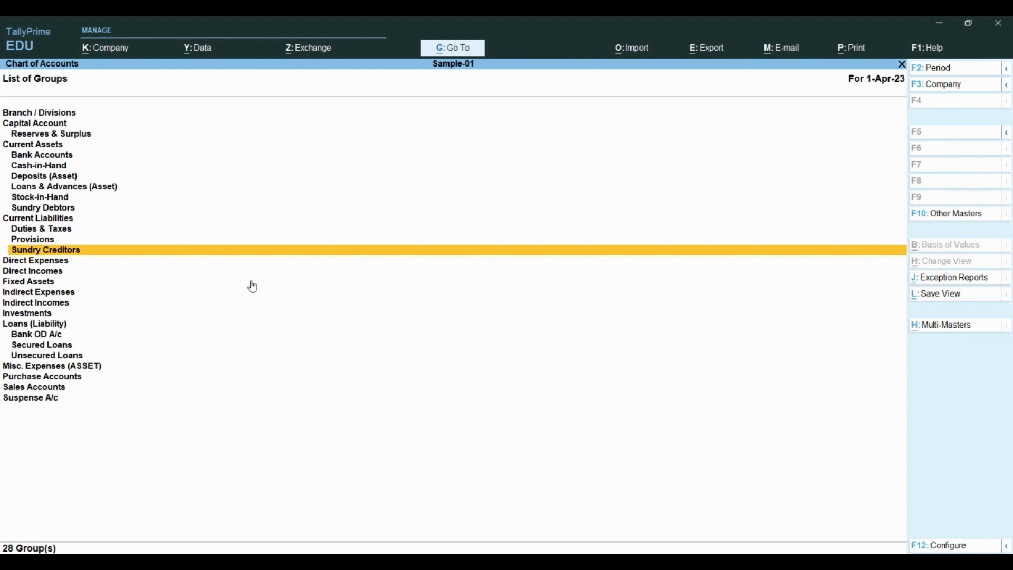
key(Down)
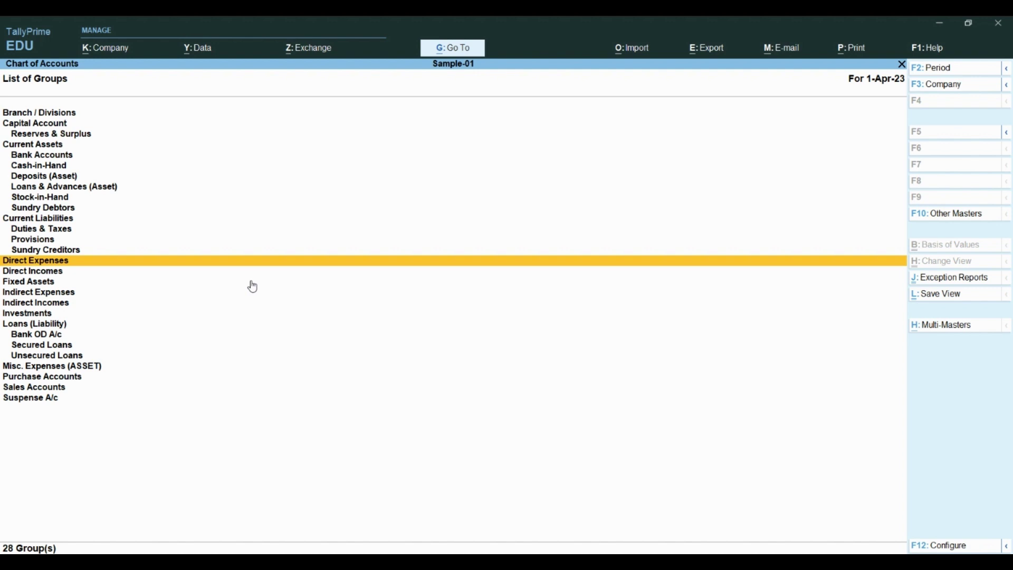
key(Down)
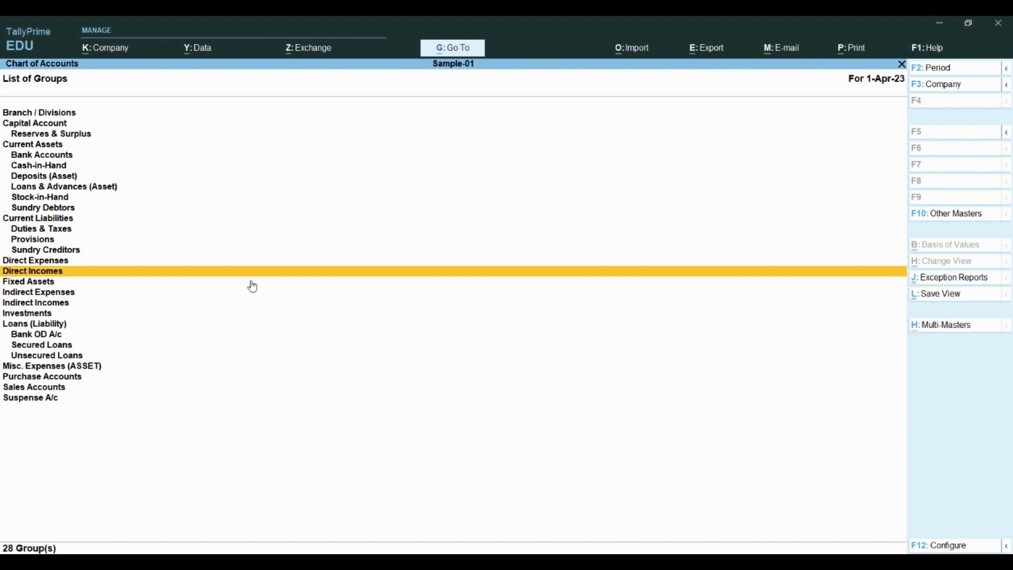
click(253, 282)
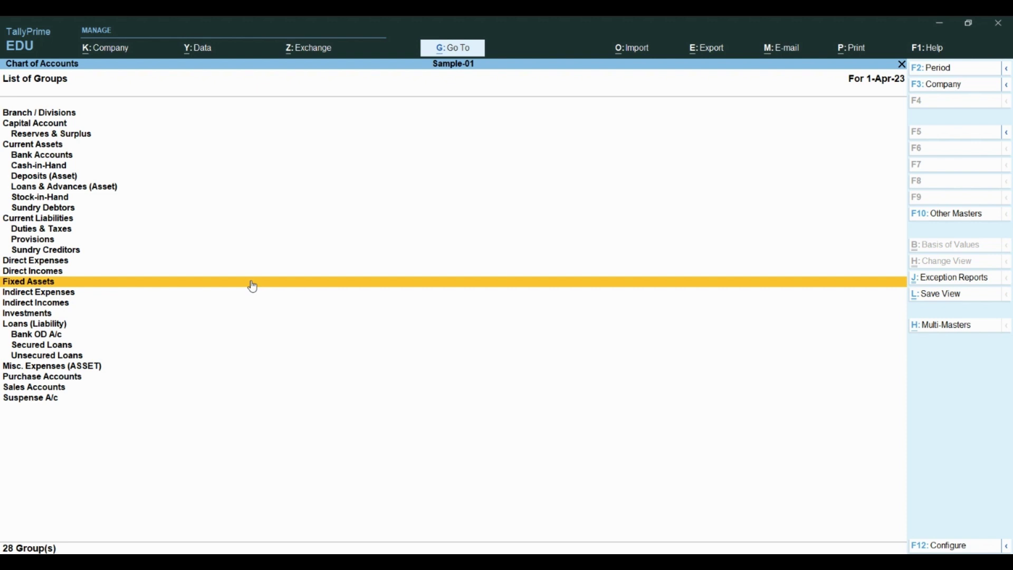
key(Down)
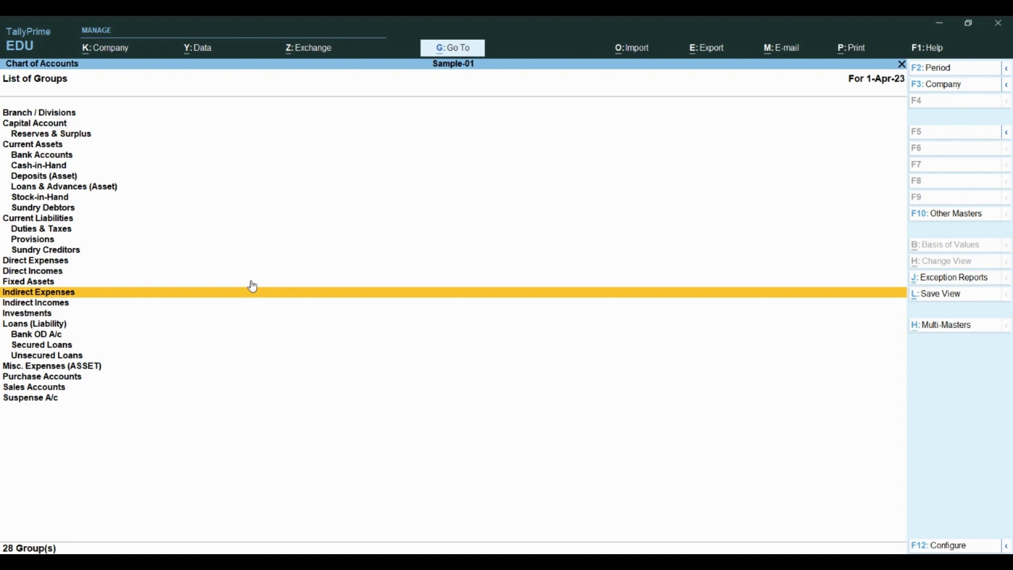
key(Down)
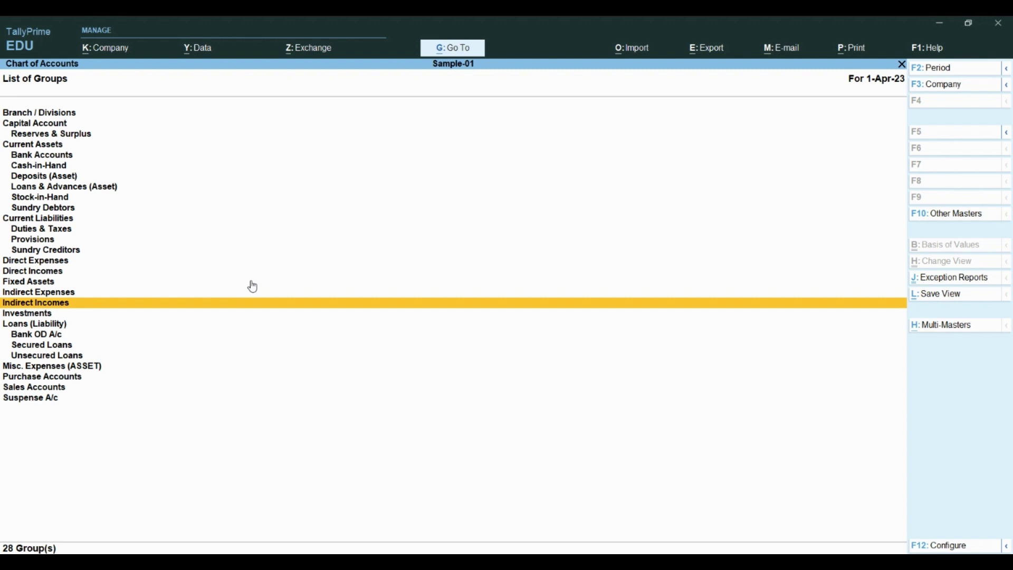
key(Down)
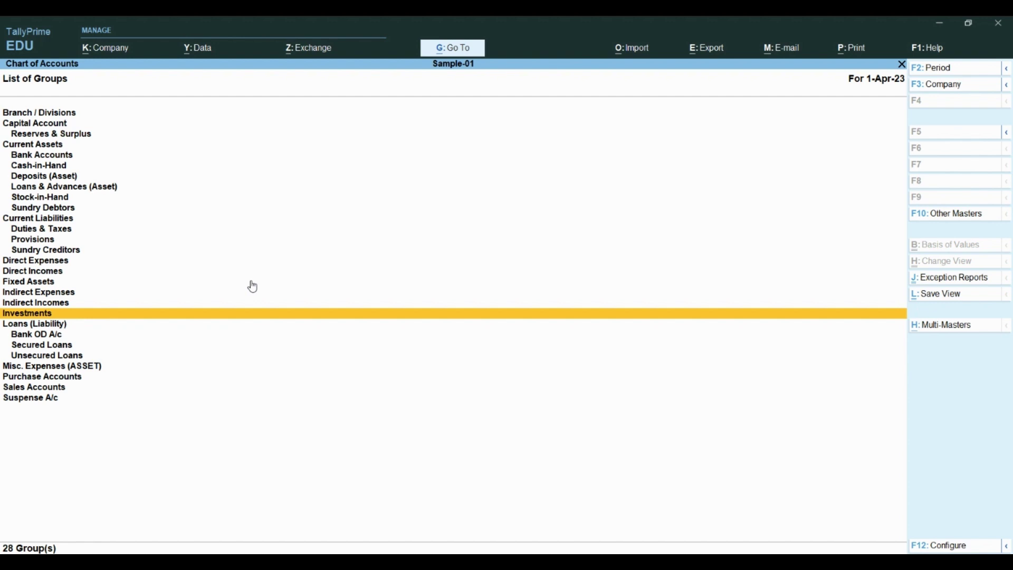
key(Down)
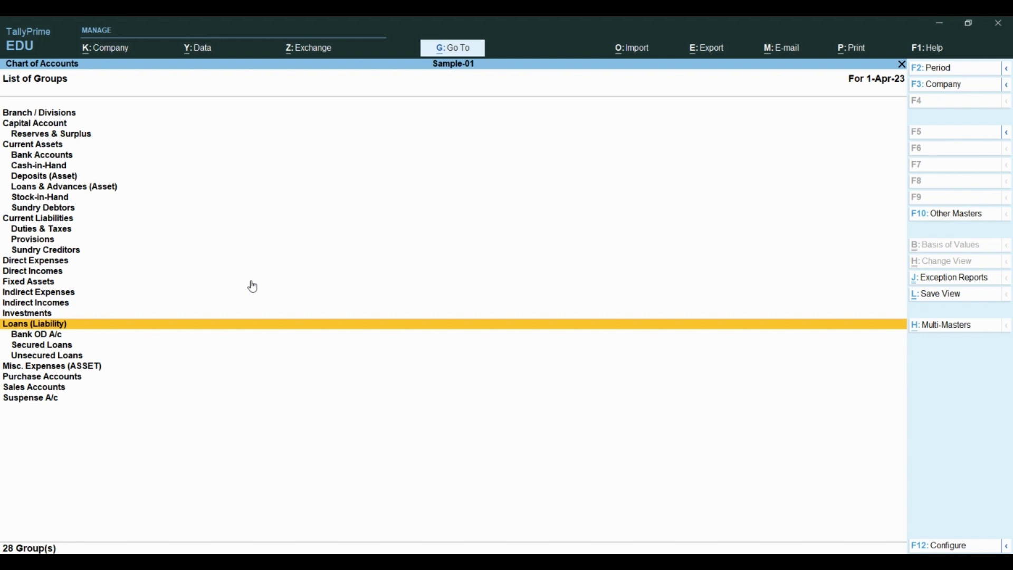
key(Down)
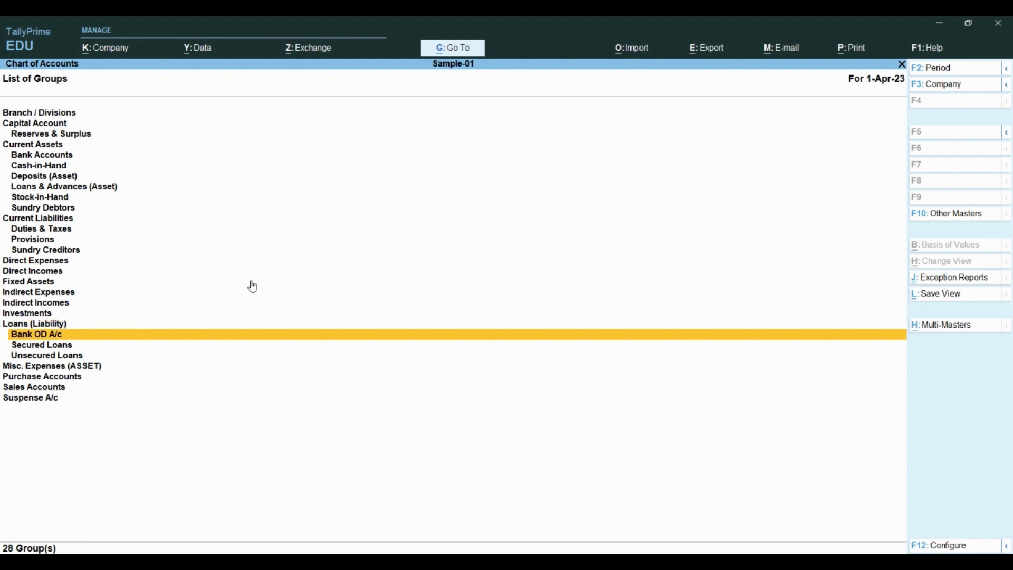
key(Down)
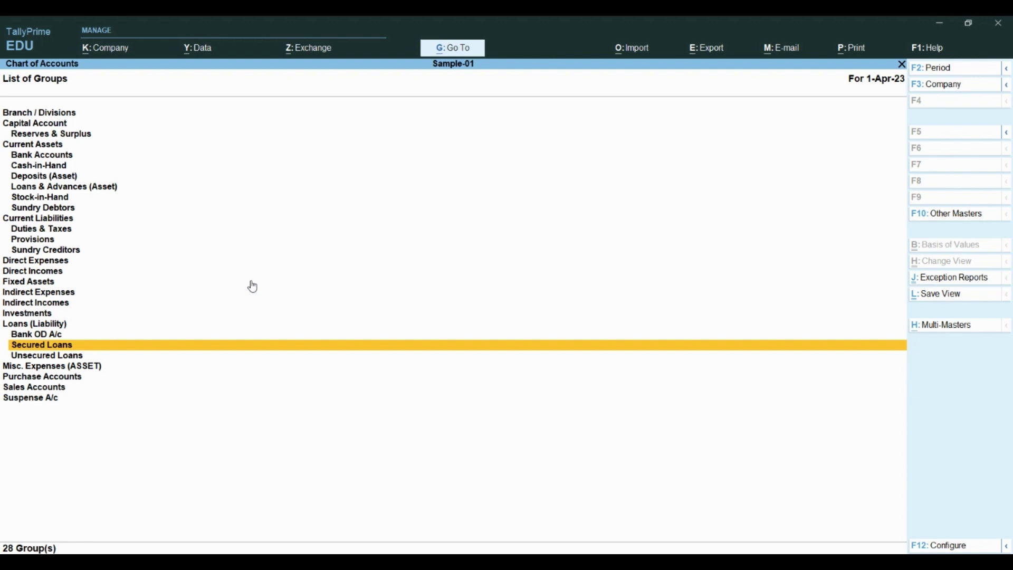
key(Down)
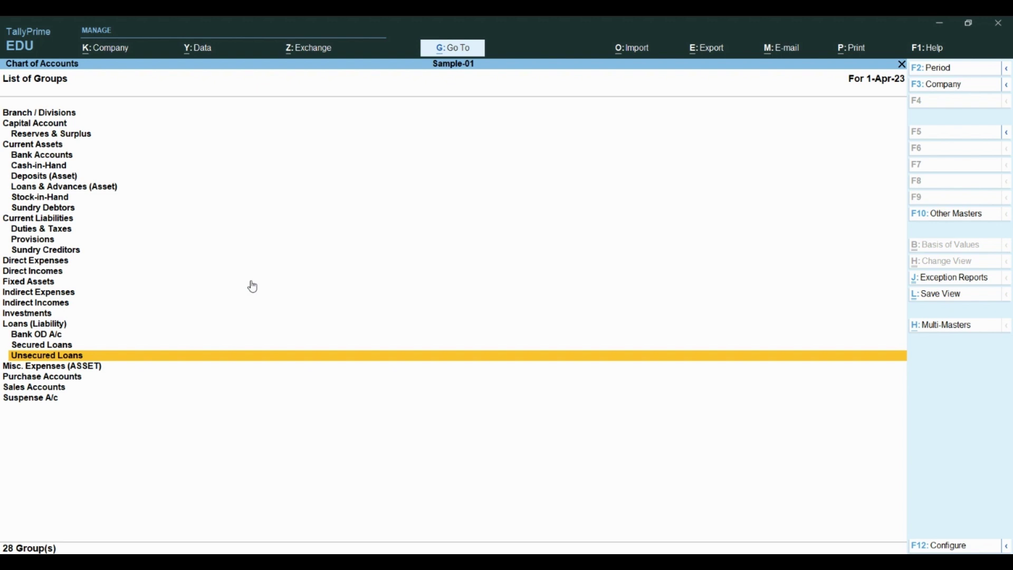
key(Down)
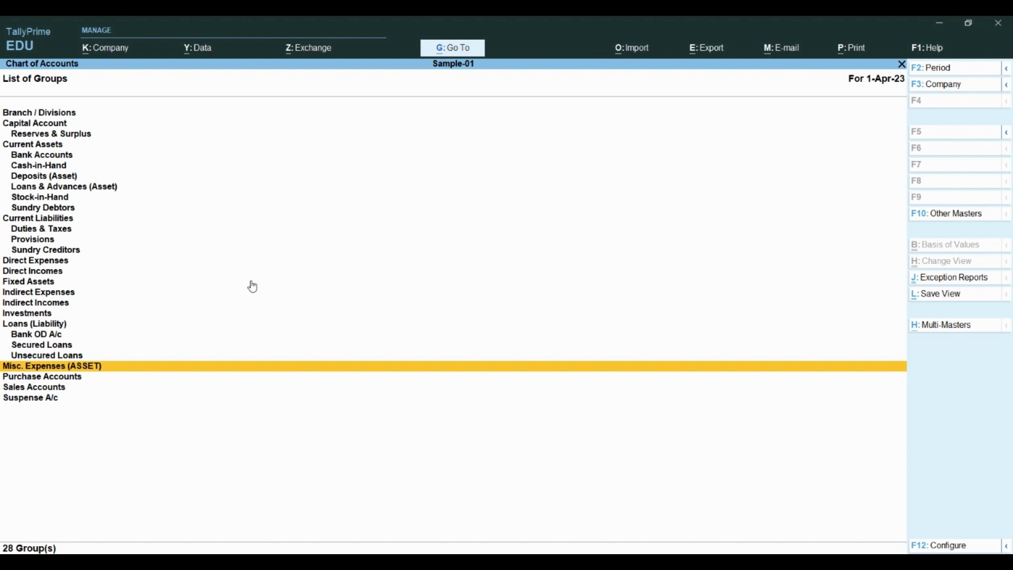
key(Down)
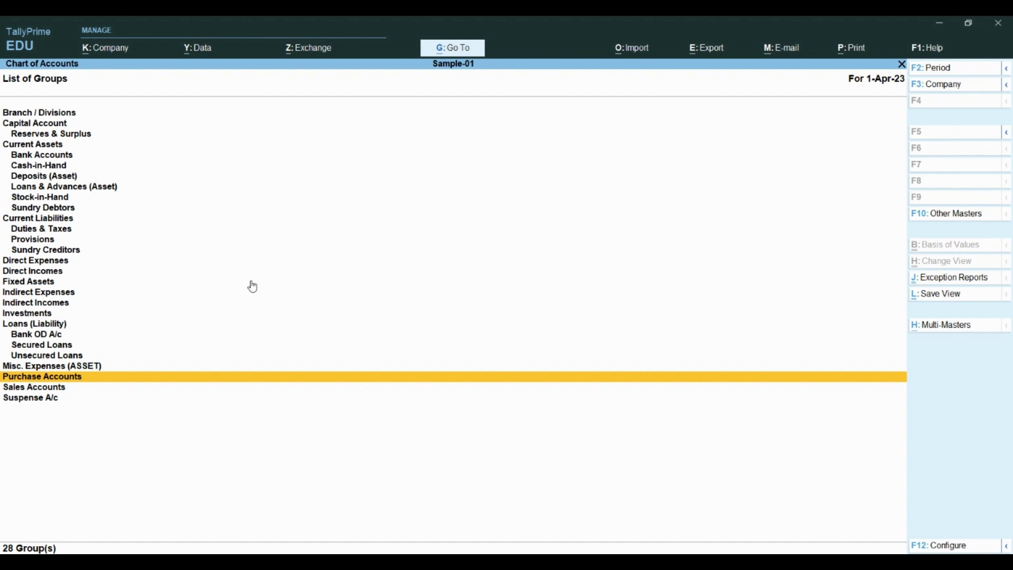
Examine the Sales Accounts and Suspense A/c groups, and go back up the list to review Indirect Expenses.
key(Down)
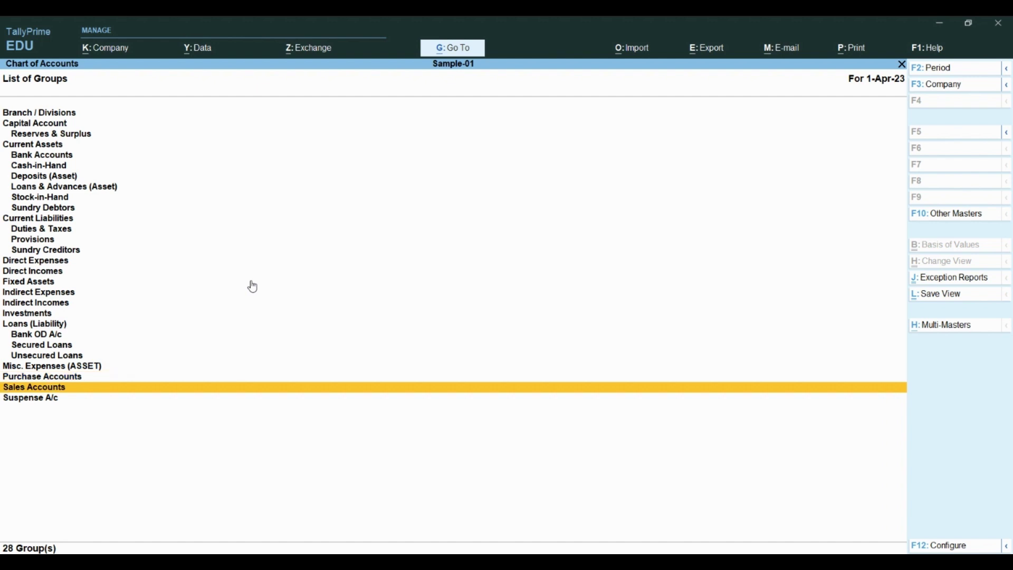
key(Down)
key(Up)
key(Up)
key(Up)
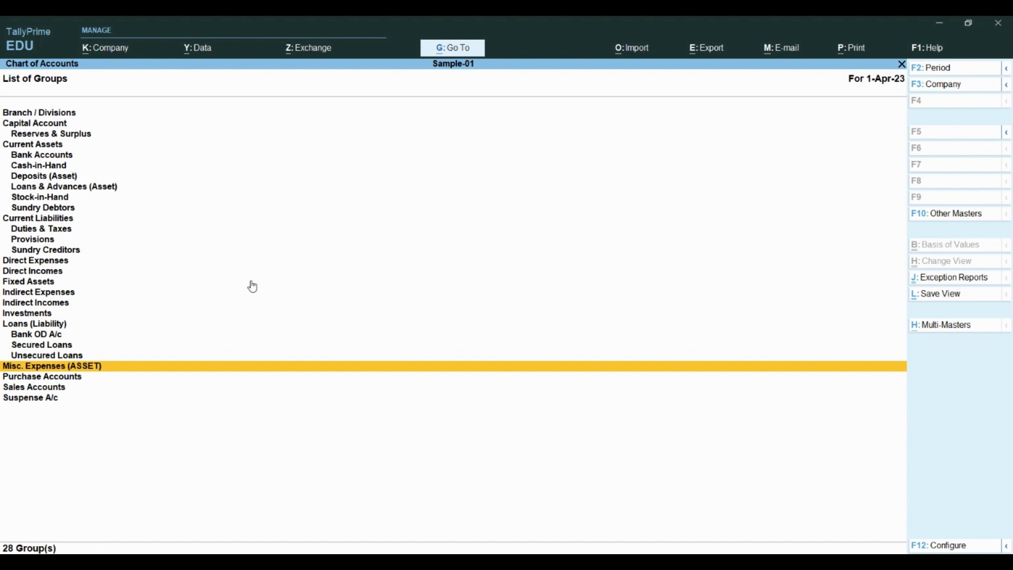
key(Up)
key(Up)
key(Up)
key(Up)
key(Up)
key(Up)
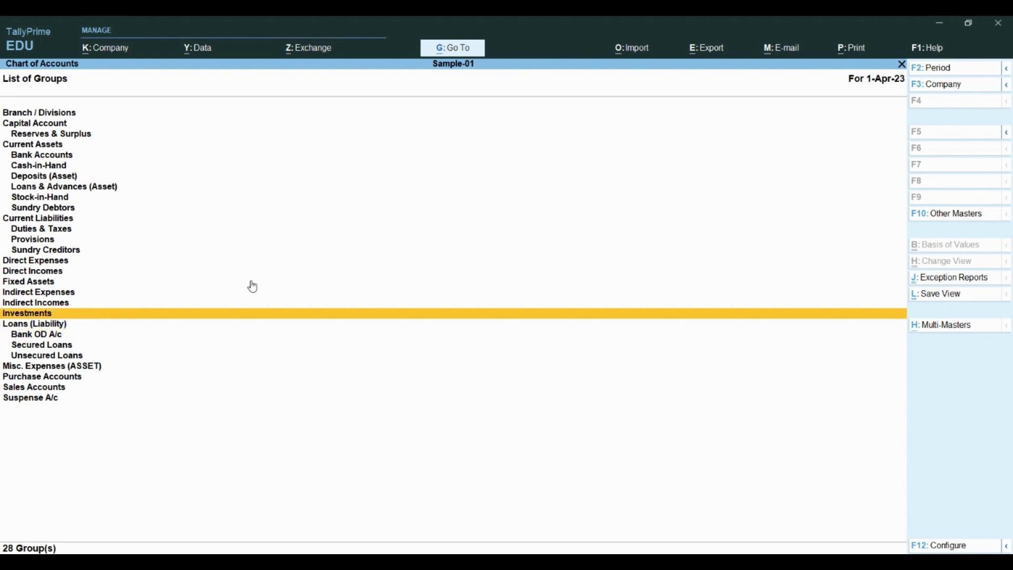
key(Up)
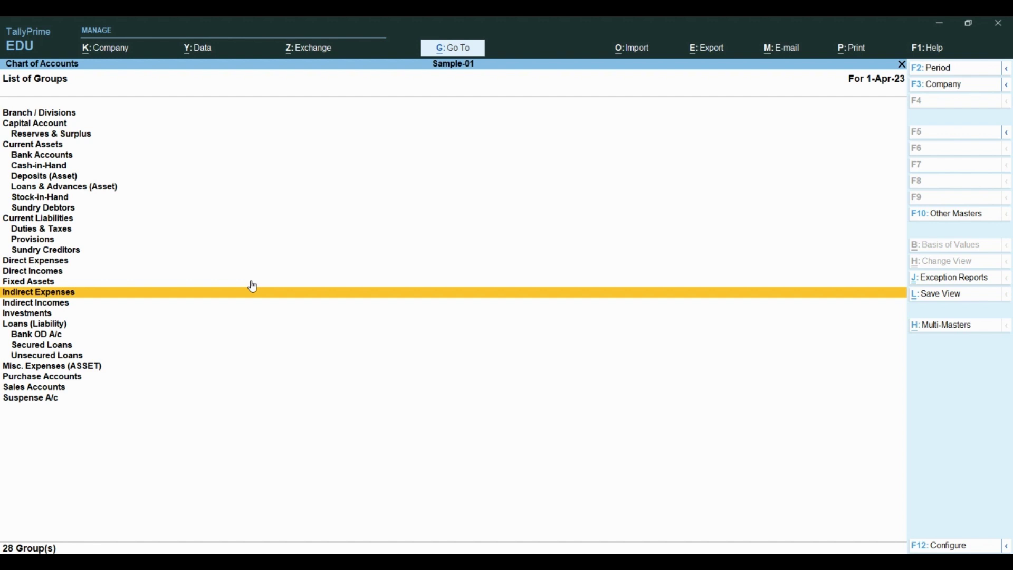
Create a ledger named Salary A/c under the Indirect Expenses group and save it.
click(448, 48)
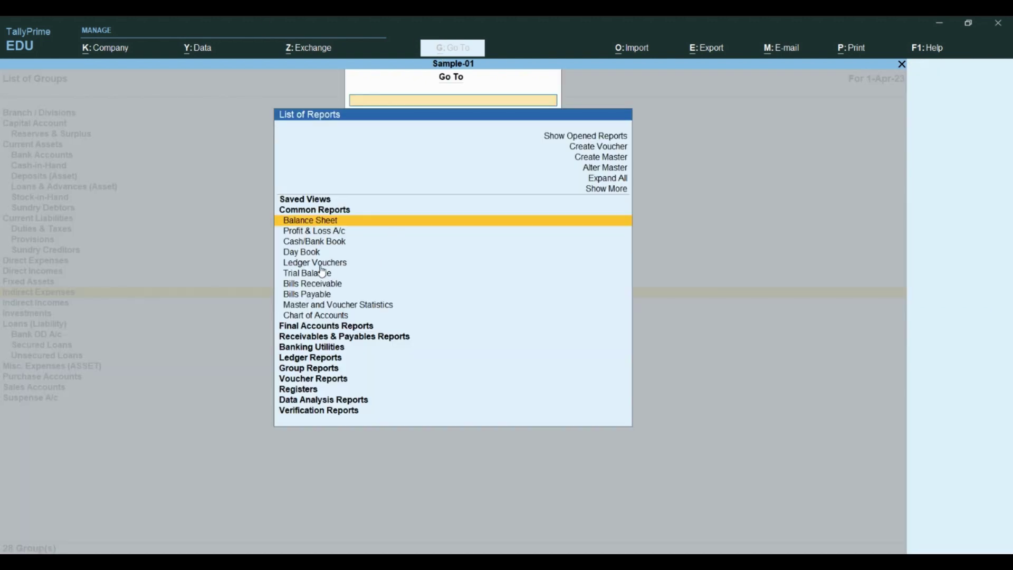
click(604, 157)
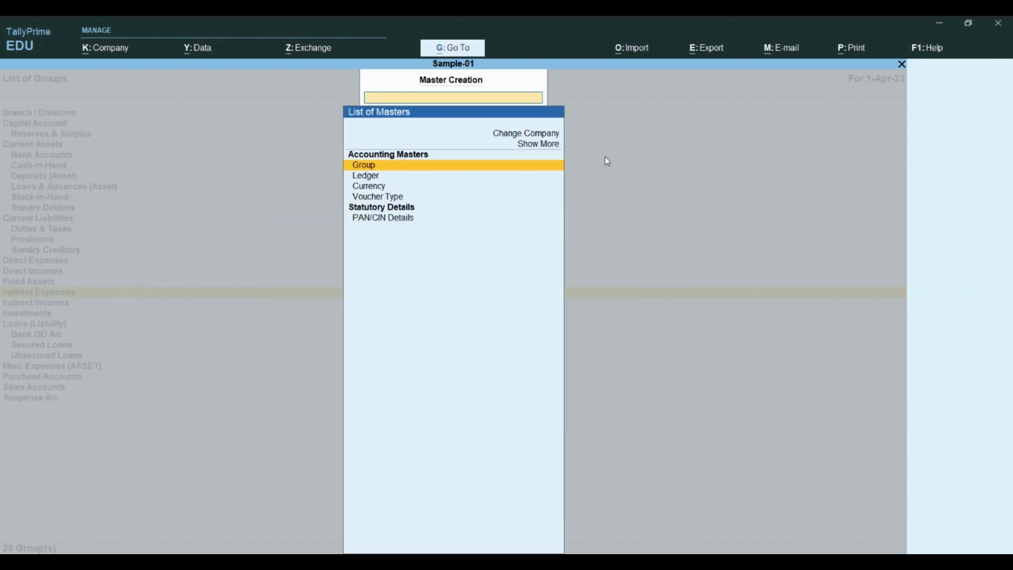
key(Down)
key(Return)
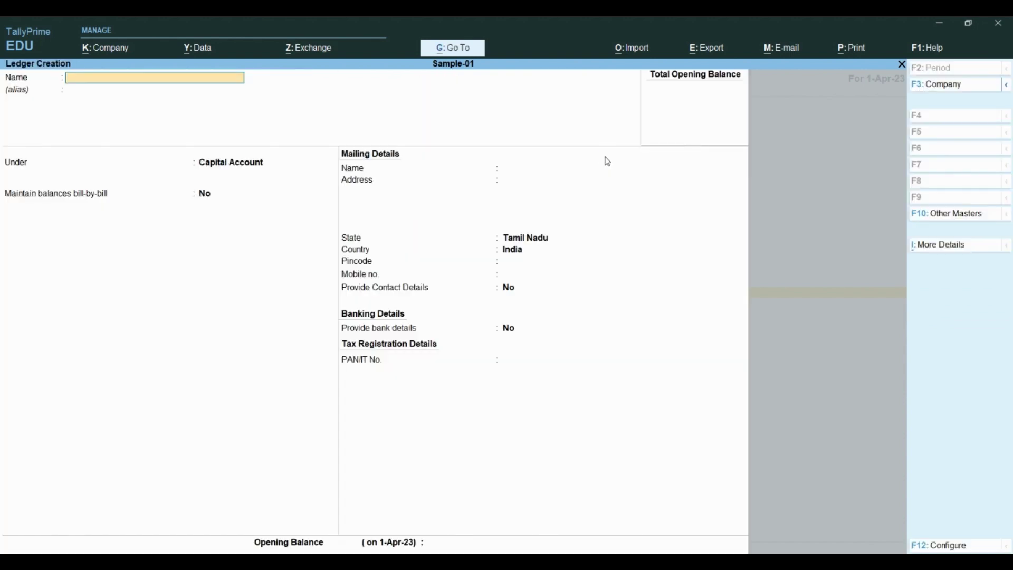
text(Salary A/c)
key(Return)
key(Return)
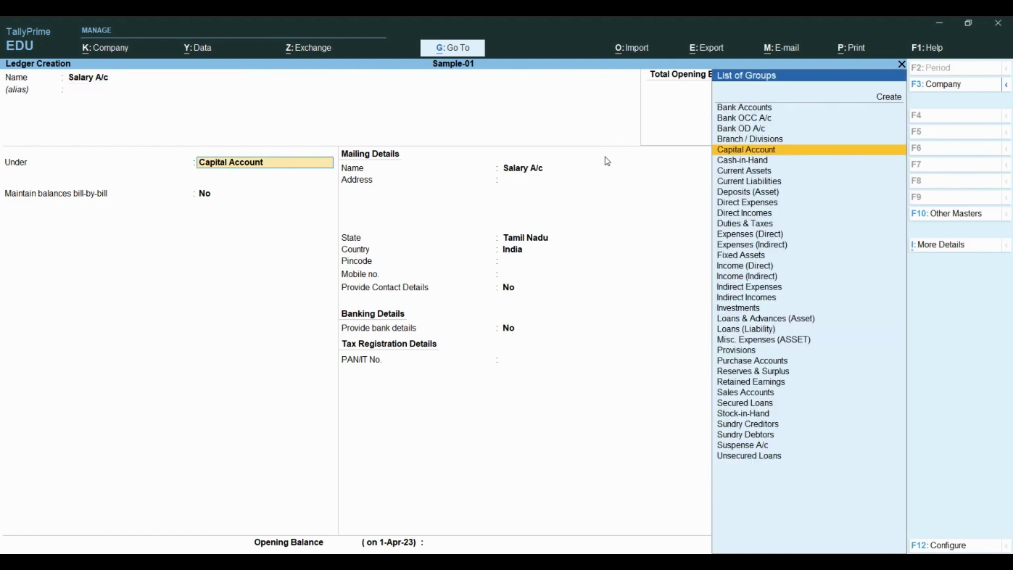
text(Ind)
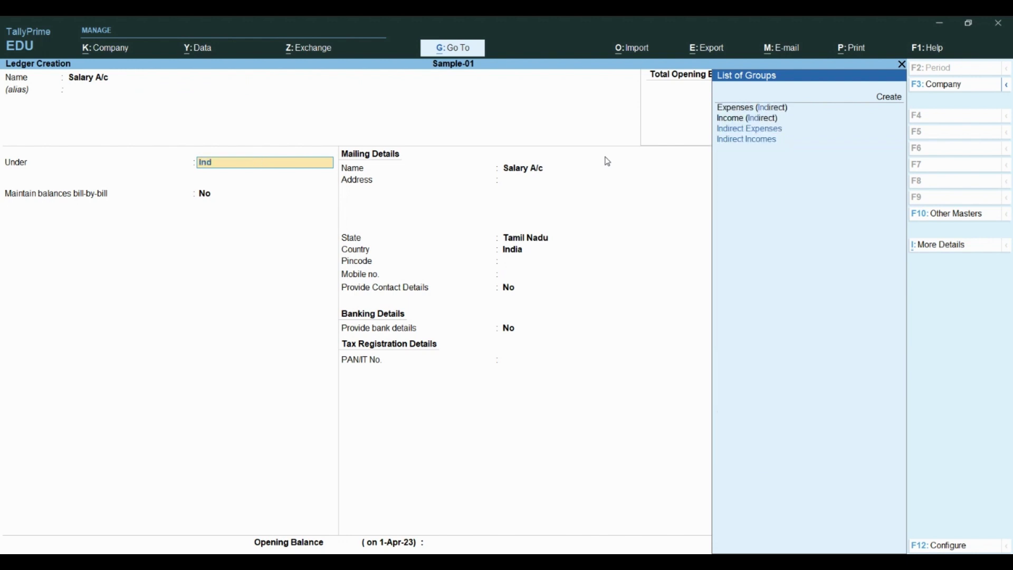
key(Return)
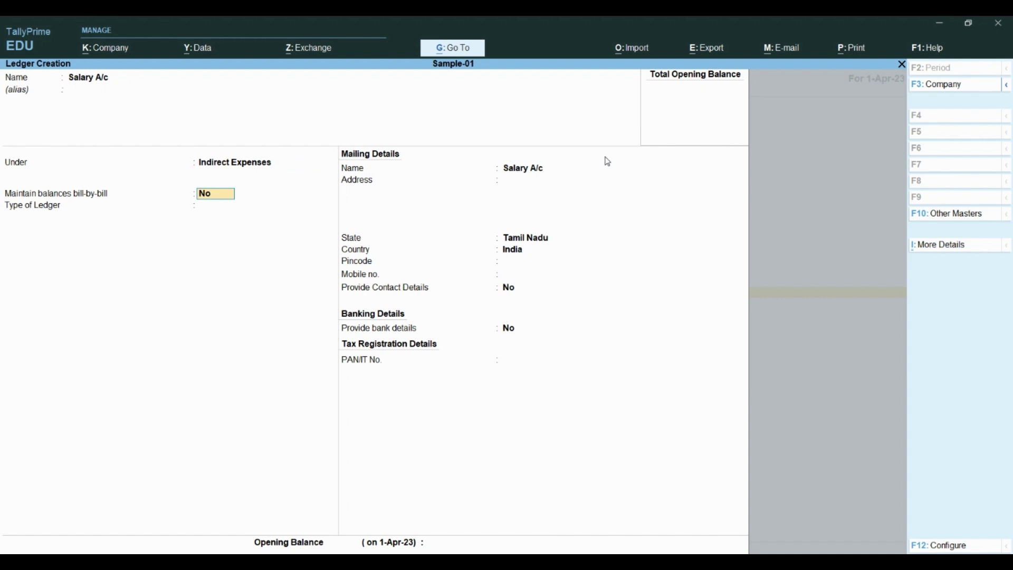
key(ctrl)
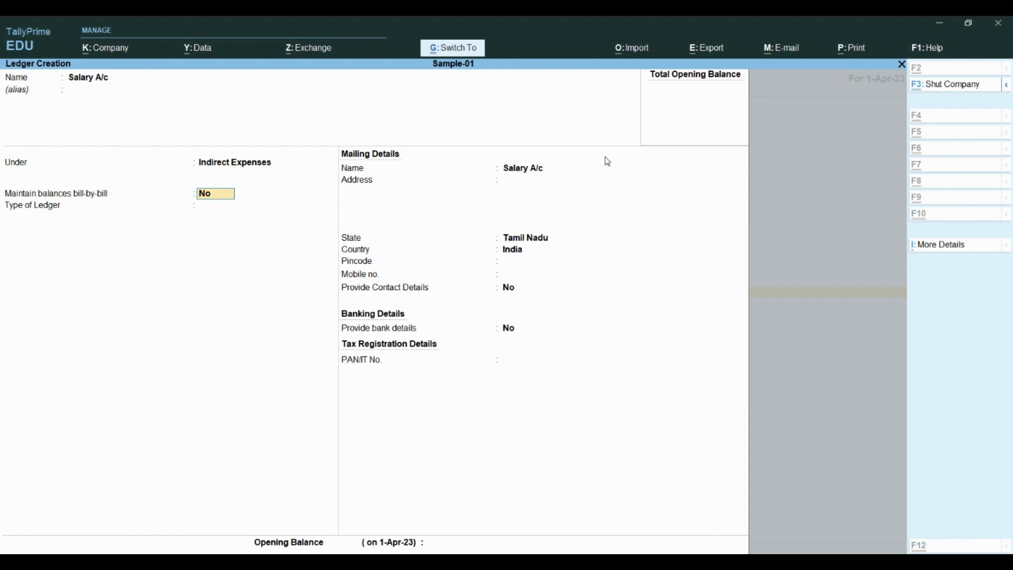
key(ctrl+a)
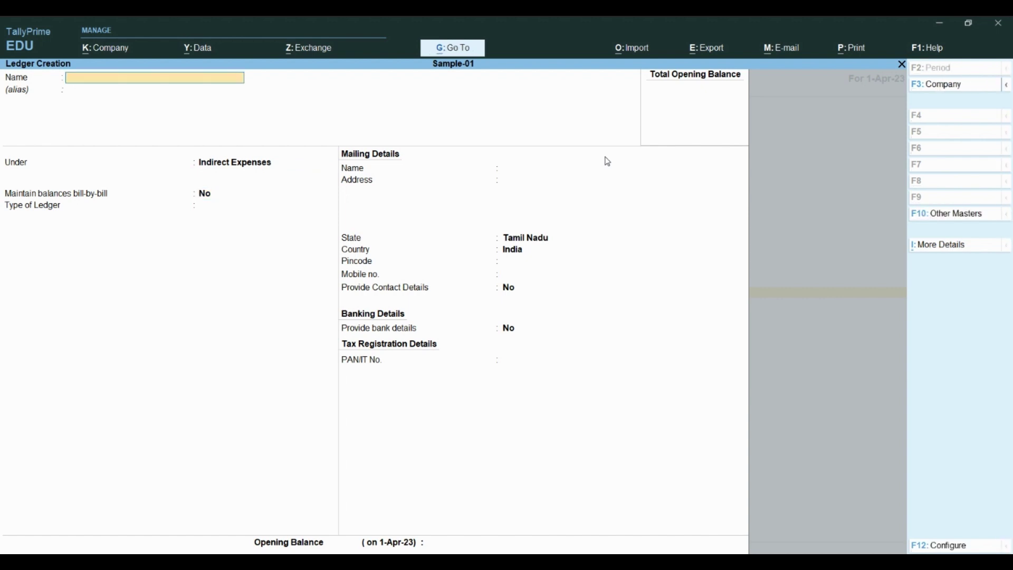
Create a ledger named Wage A/c under the Direct Expenses group, save it, and return to the list of groups.
text(Wage A/c)
key(Return)
key(Return)
text(Dir)
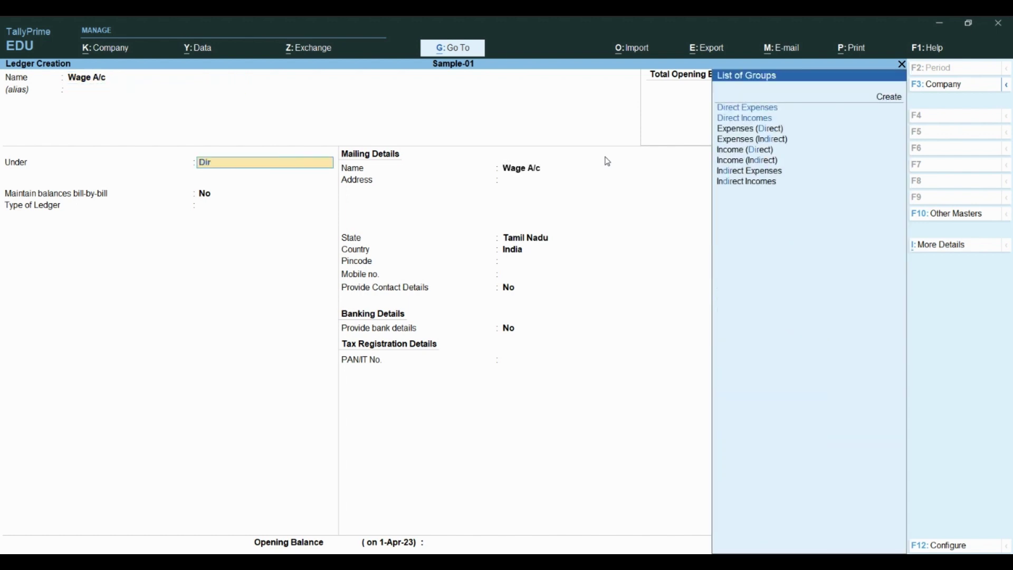
key(Return)
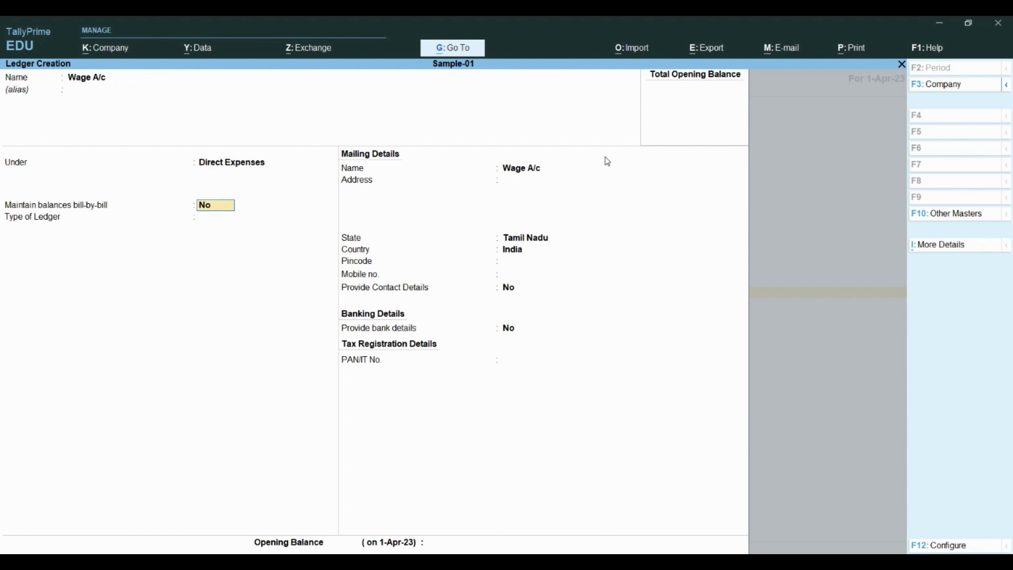
key(ctrl+a)
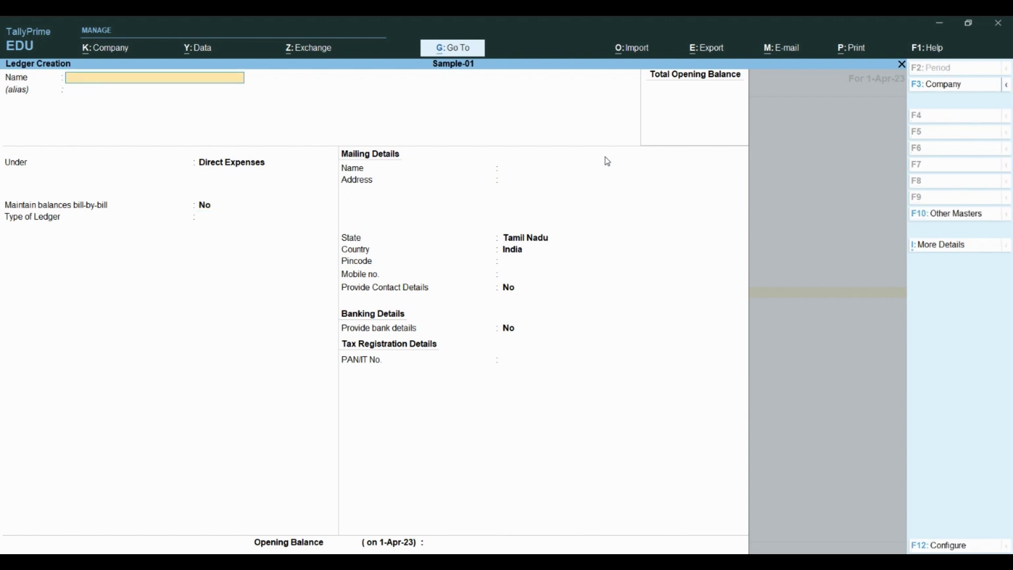
key(Escape)
key(y)
key(Escape)
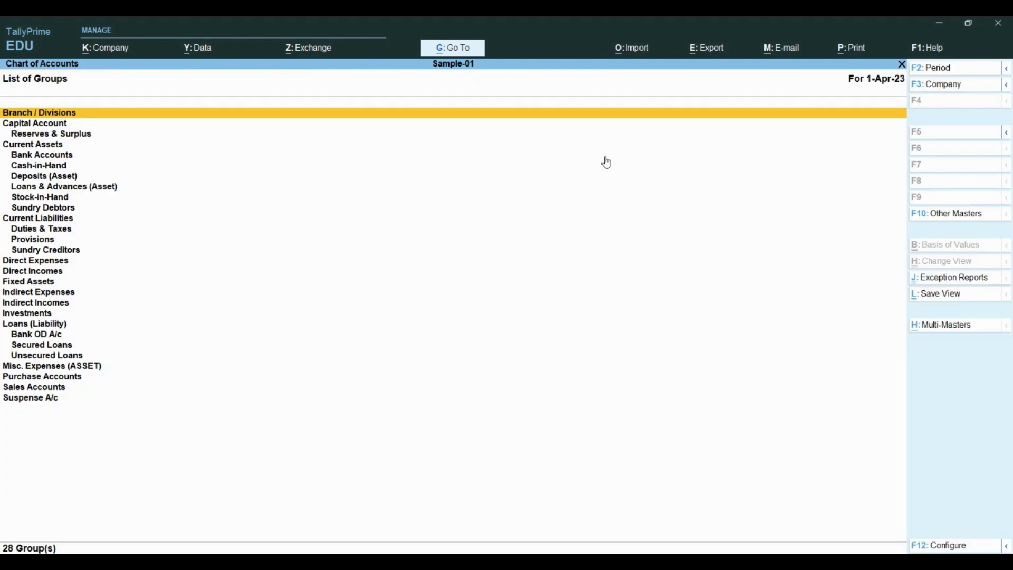